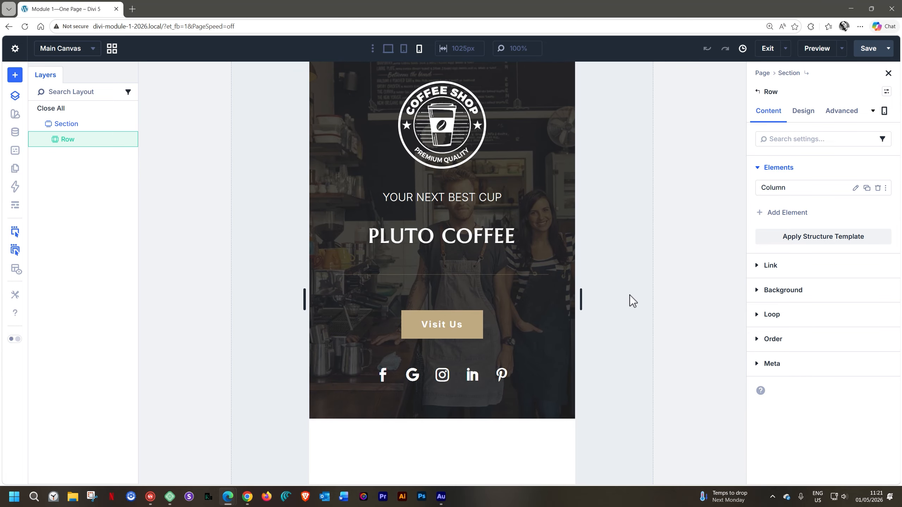
# Step: Check the hero section in the phone preview narrowed to 360 px, and inspect it in the desktop view at 100% browser zoom
pyautogui.moveTo(583, 304); pyautogui.dragTo(548, 304)
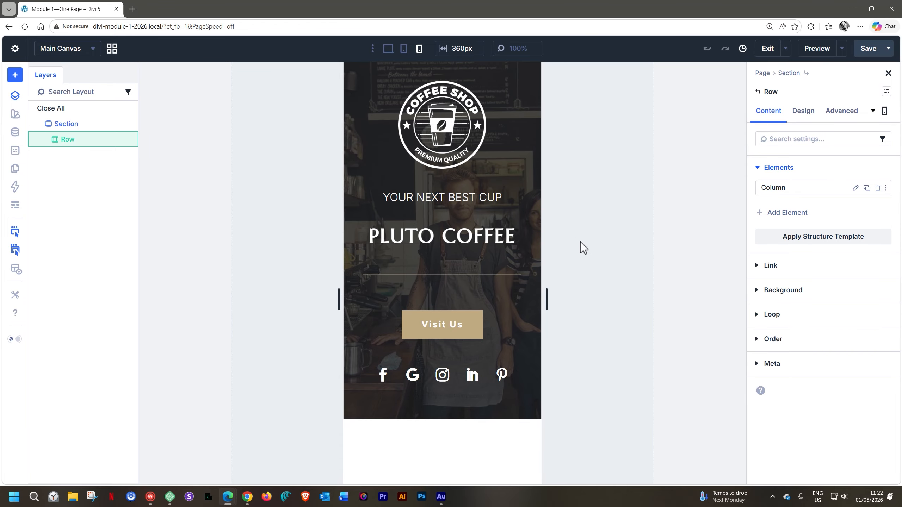
pyautogui.click(389, 48)
pyautogui.scroll(-1, 464, 241)
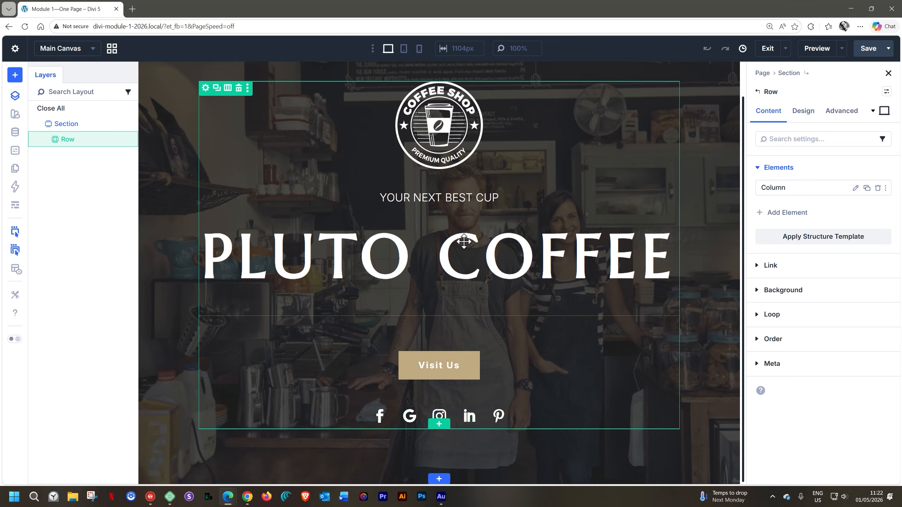
pyautogui.scroll(1, 464, 241)
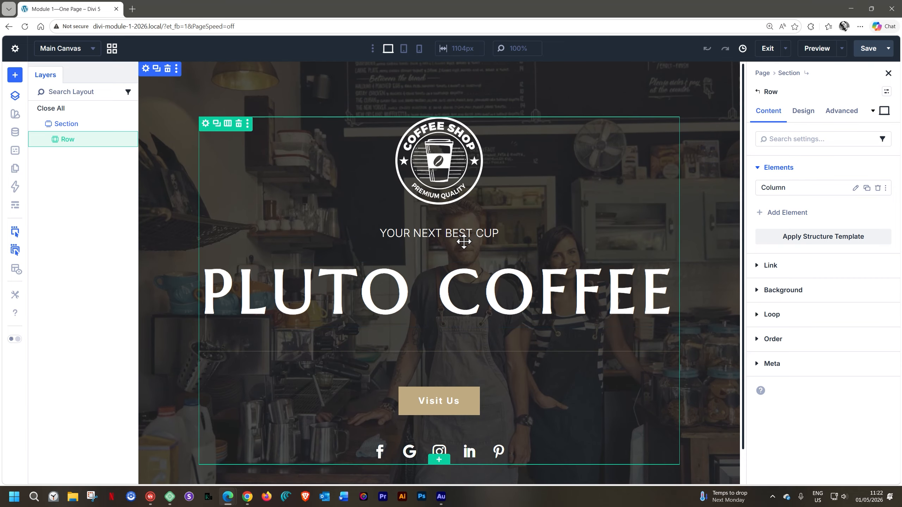
pyautogui.scroll(-1, 463, 242)
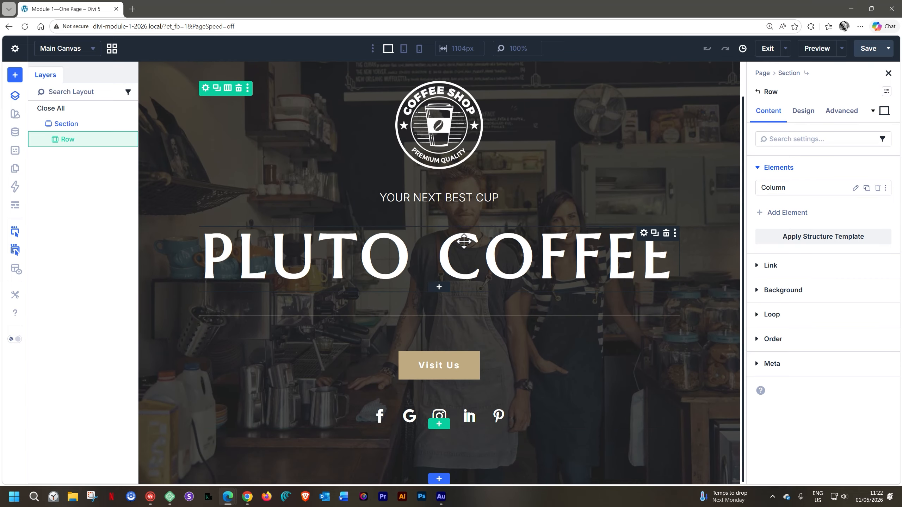
pyautogui.scroll(1, 464, 242)
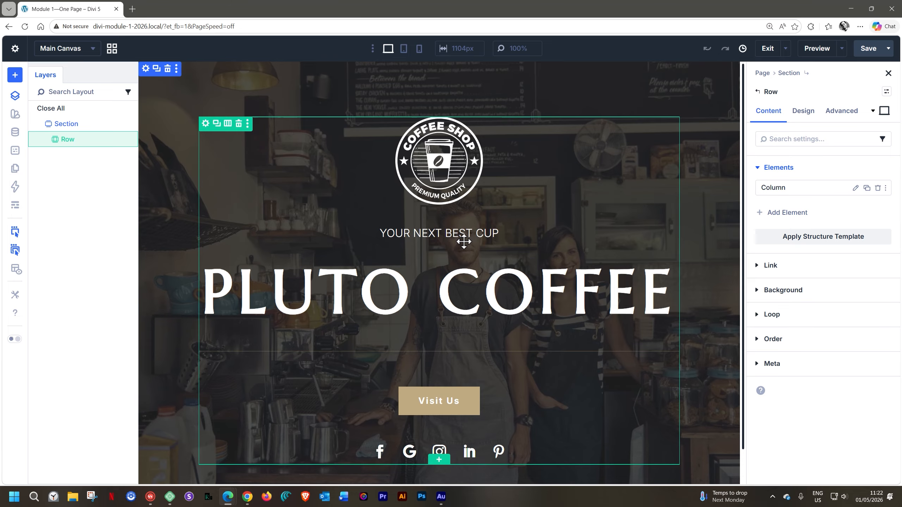
pyautogui.hotkey('ctrl', '0')
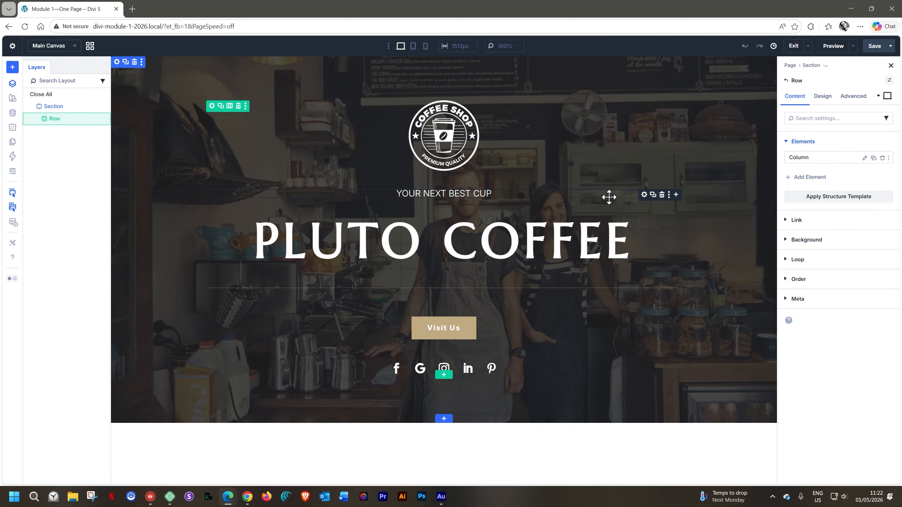
# Step: Save the page and preview it on the front end
pyautogui.click(874, 53)
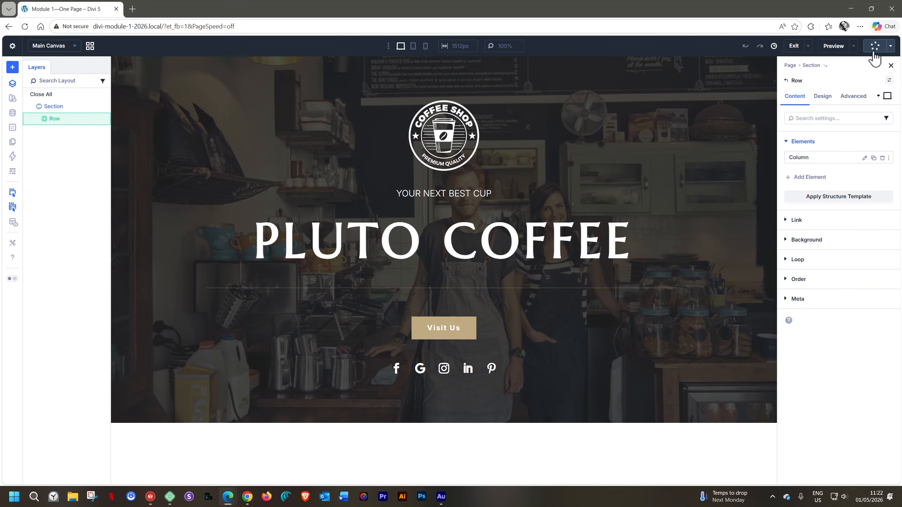
pyautogui.click(854, 46)
pyautogui.click(835, 68)
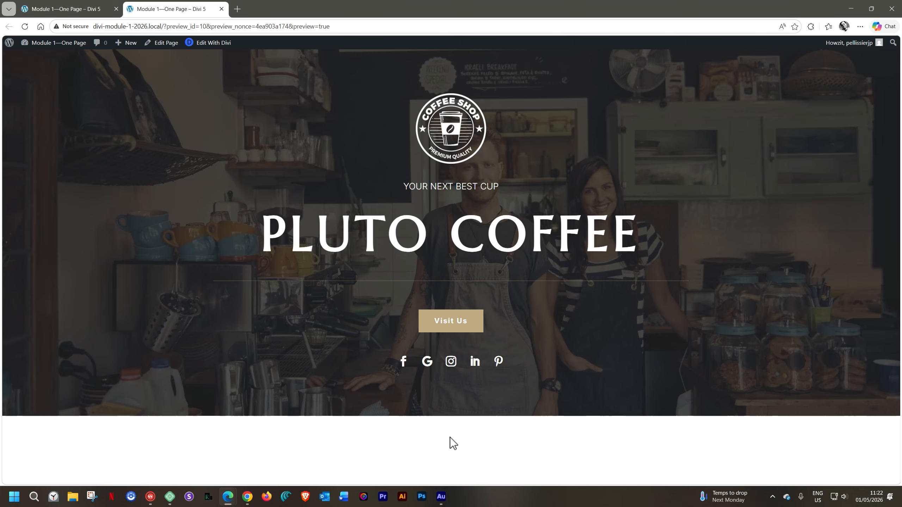
# Step: Return to the builder and show the page in the phone view narrowed to 360 px
pyautogui.click(93, 9)
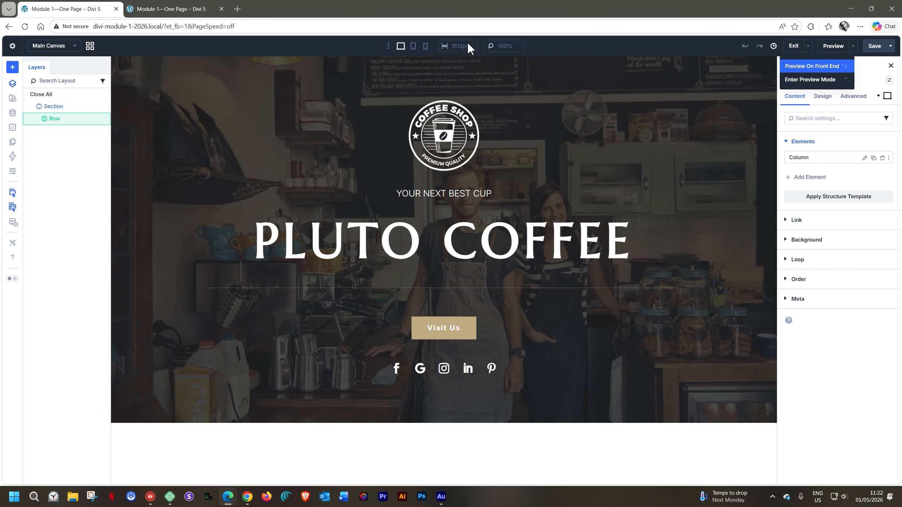
pyautogui.click(425, 46)
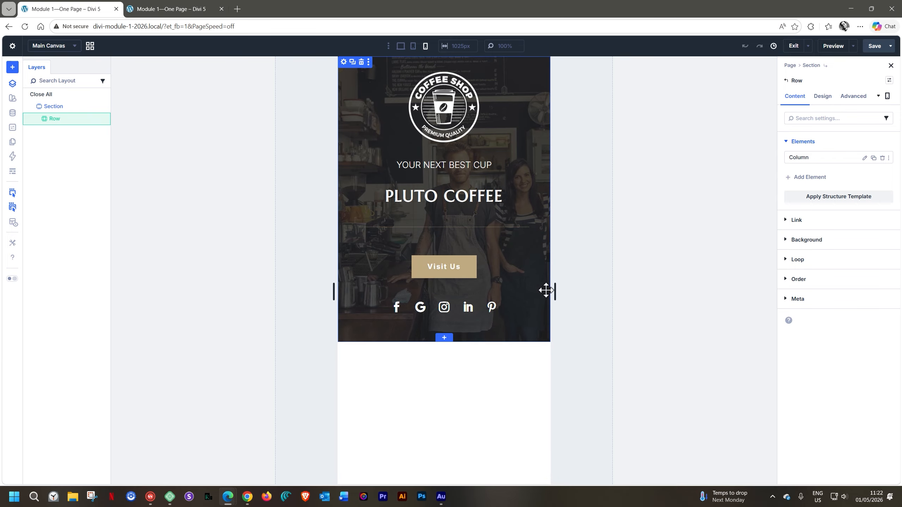
pyautogui.moveTo(555, 295); pyautogui.dragTo(529, 296)
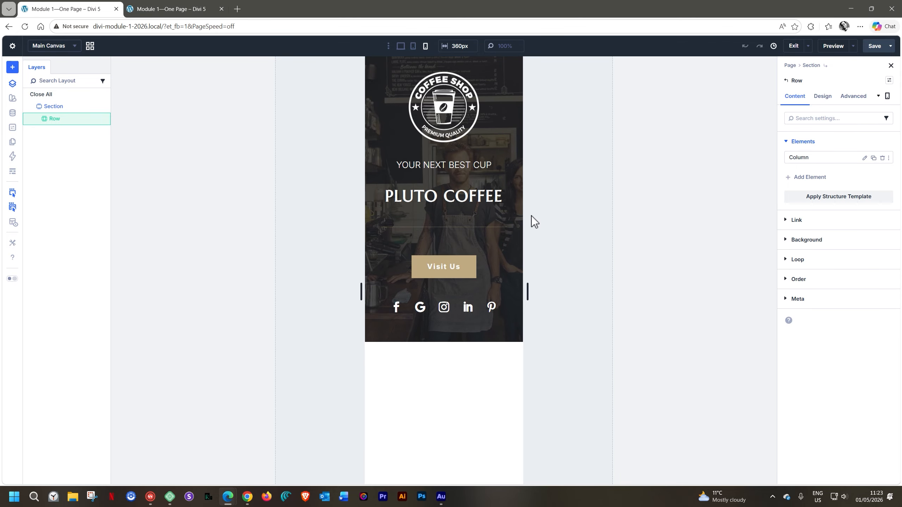
# Step: Open the background image settings of the hero section
pyautogui.click(513, 68)
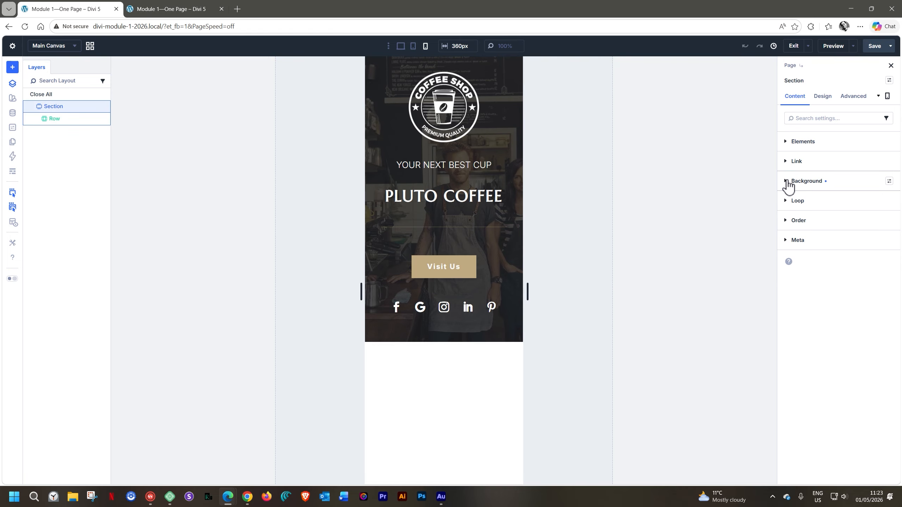
pyautogui.click(787, 181)
pyautogui.click(828, 210)
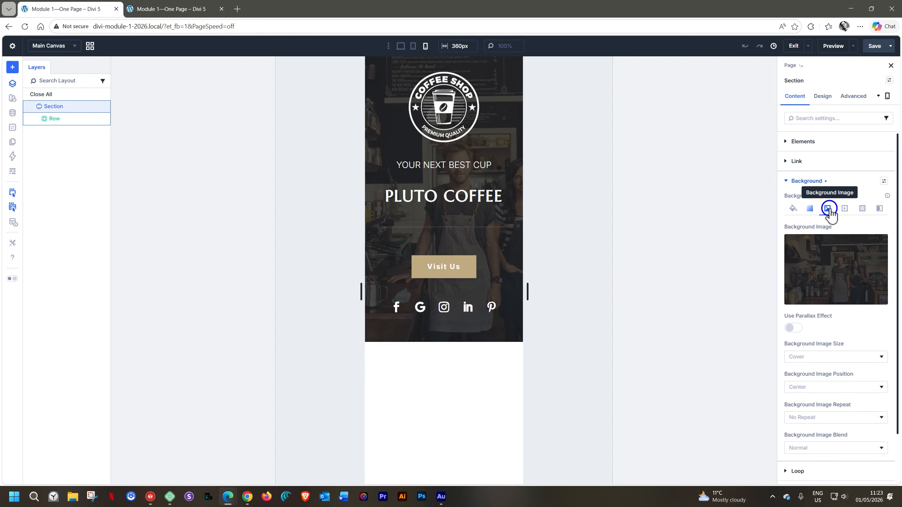
pyautogui.scroll(-2, 833, 246)
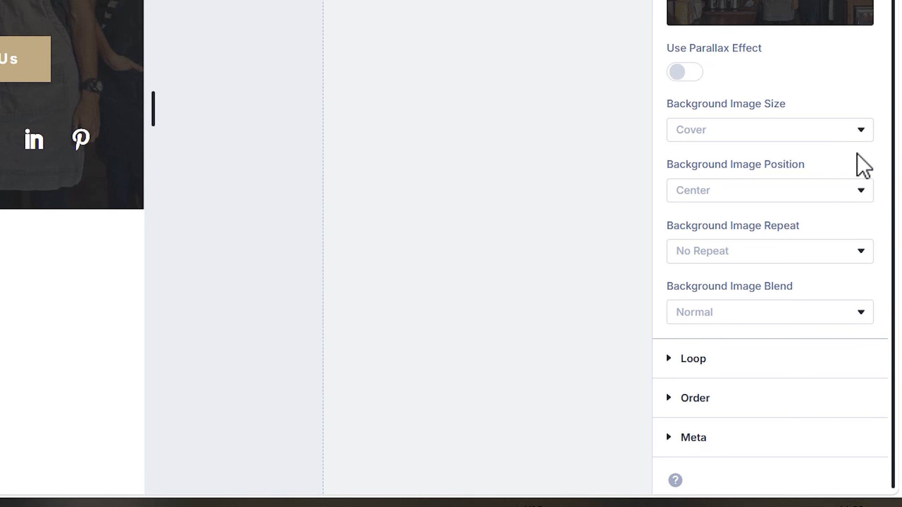
# Step: Try the background image position at Center Left and Center Right, and return it to Center
pyautogui.click(795, 194)
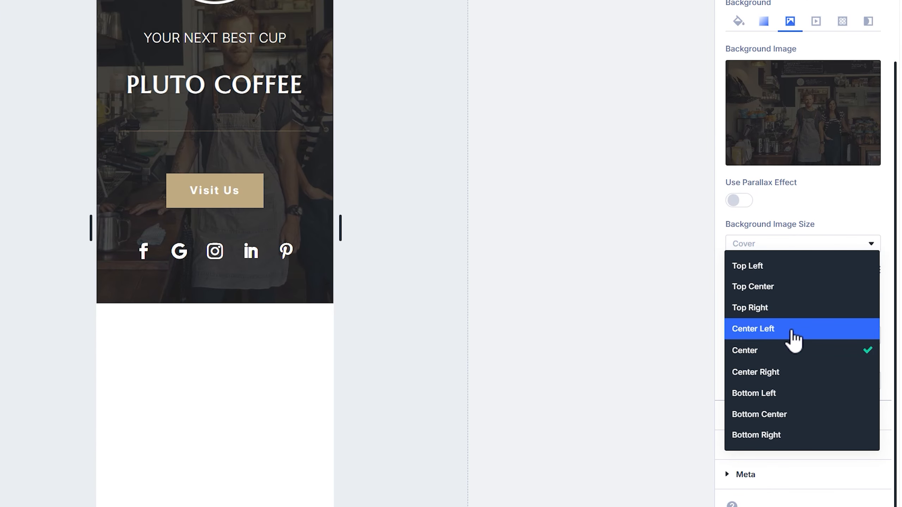
pyautogui.click(753, 243)
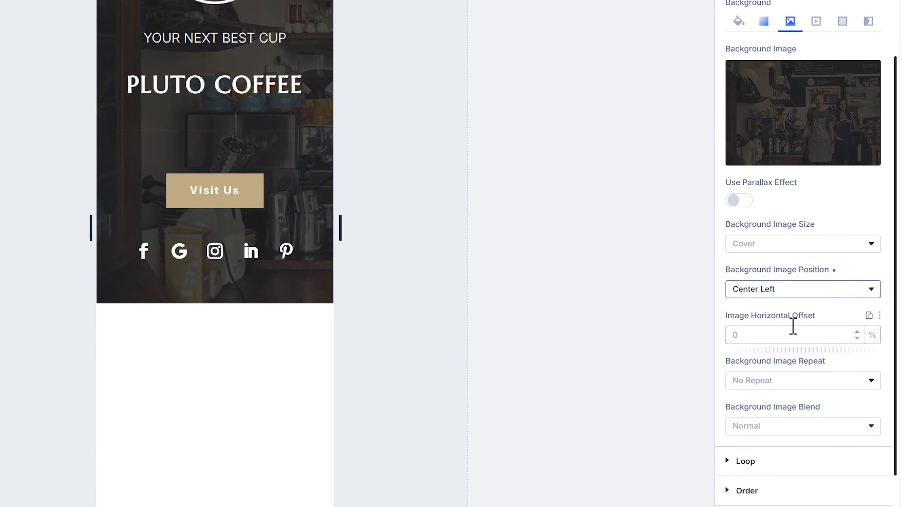
pyautogui.click(789, 289)
pyautogui.click(785, 372)
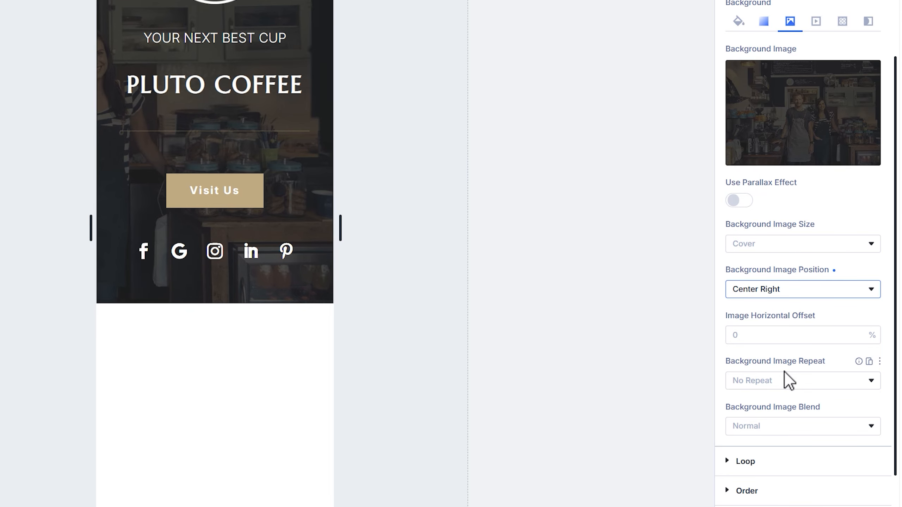
pyautogui.click(785, 289)
pyautogui.click(784, 346)
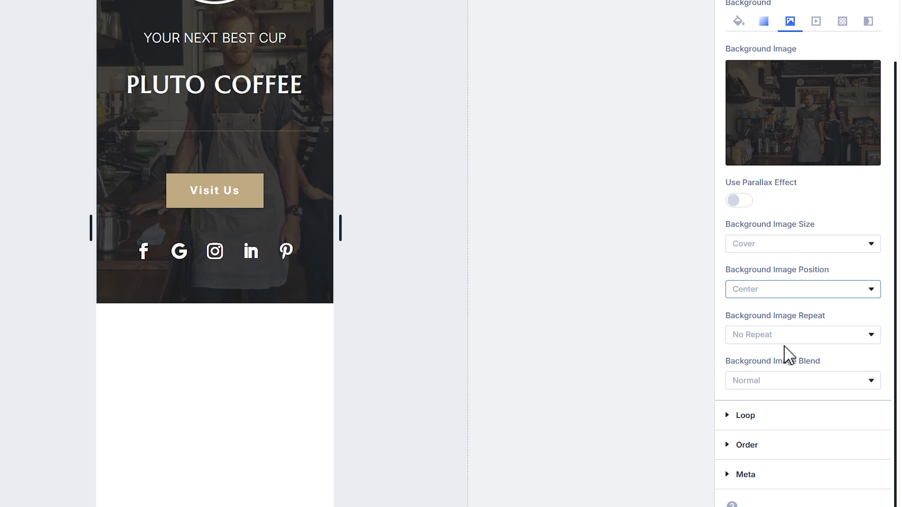
# Step: Set the background image position to Bottom Right, try a 50% horizontal offset and reset that offset
pyautogui.click(821, 294)
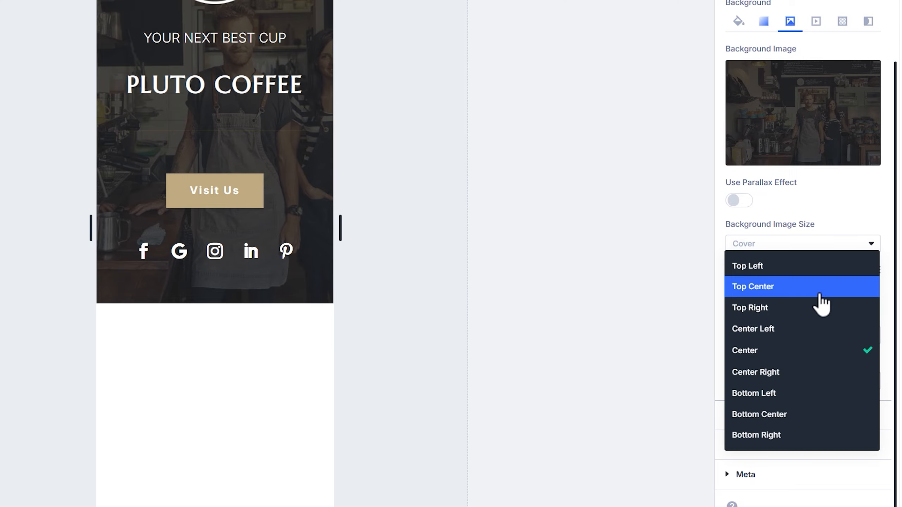
pyautogui.click(812, 436)
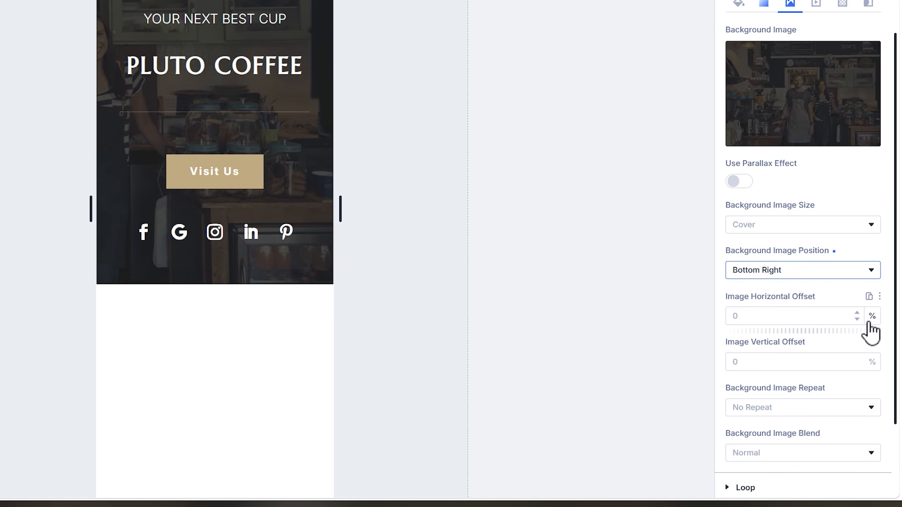
pyautogui.click(816, 316)
pyautogui.write('5')
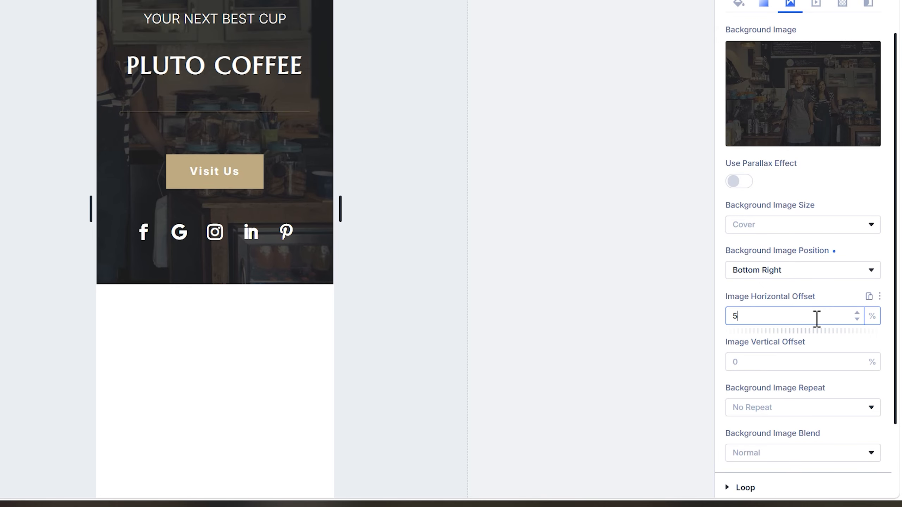
pyautogui.write('0')
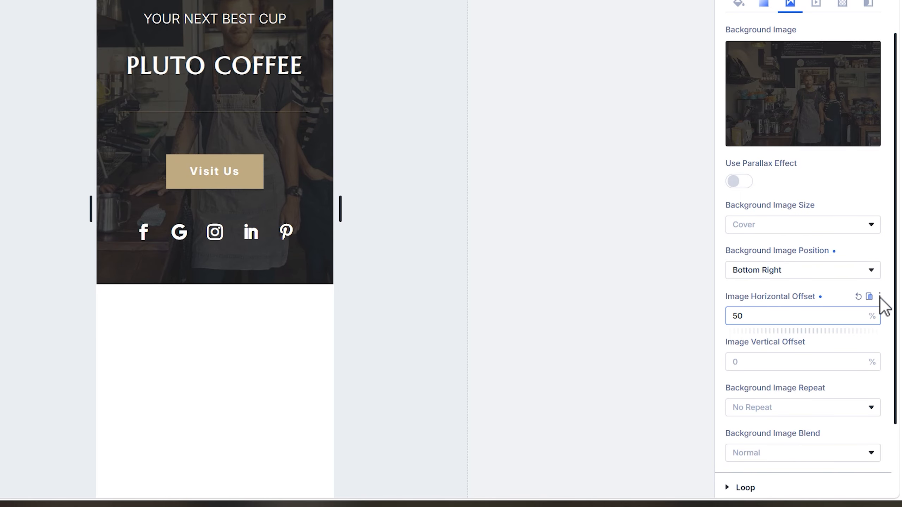
pyautogui.click(857, 297)
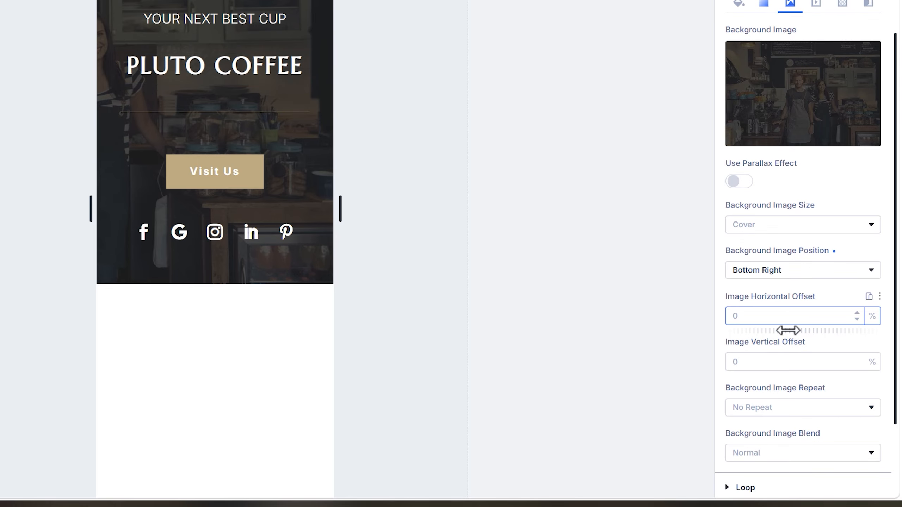
# Step: Adjust the background image's horizontal offset, trying 40% and settling on 36%
pyautogui.moveTo(785, 330); pyautogui.dragTo(729, 316)
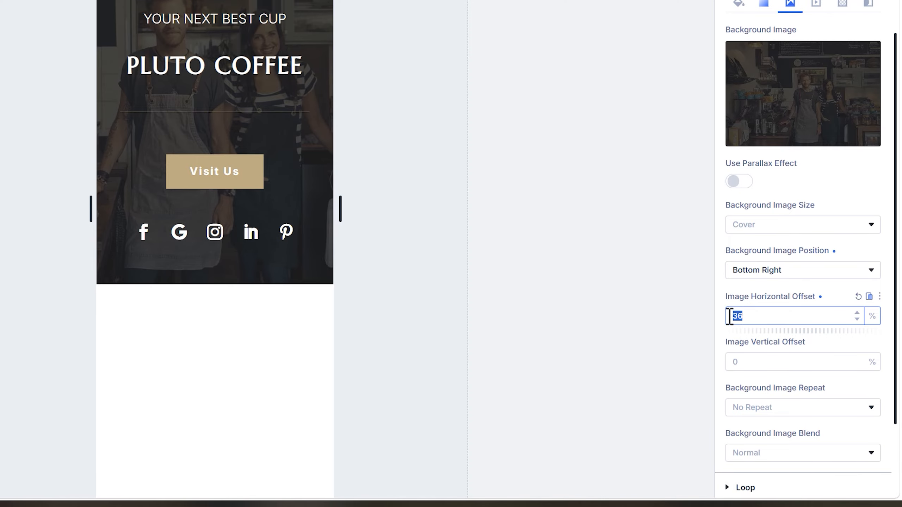
pyautogui.write('40')
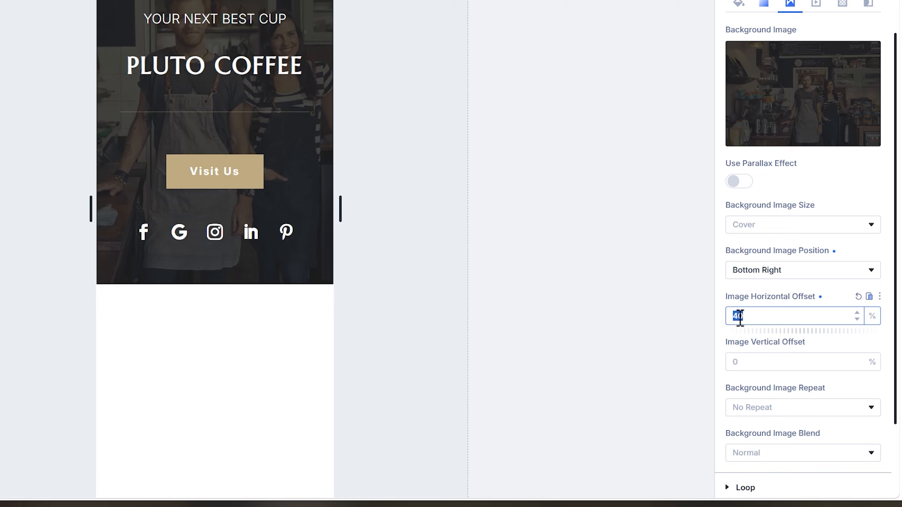
pyautogui.write('36')
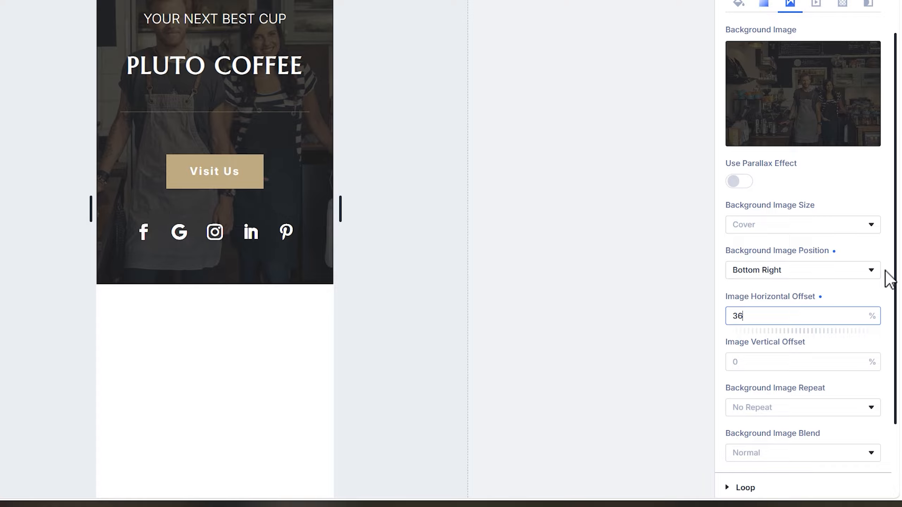
# Step: Change the background image position to Top Left and reopen the position options
pyautogui.click(854, 272)
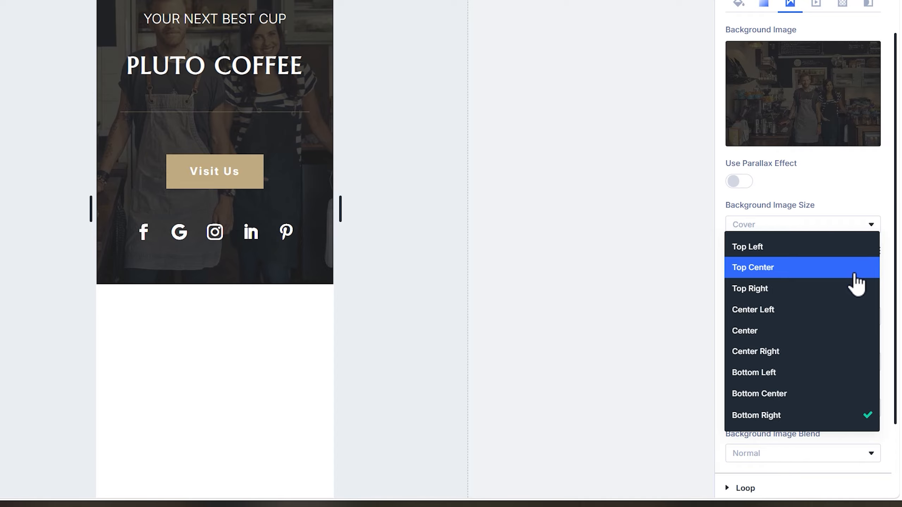
pyautogui.click(854, 247)
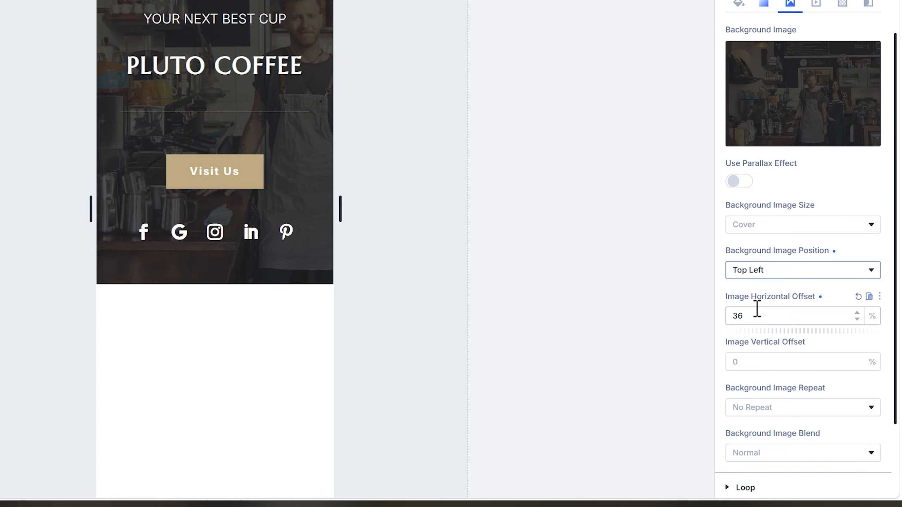
pyautogui.click(813, 273)
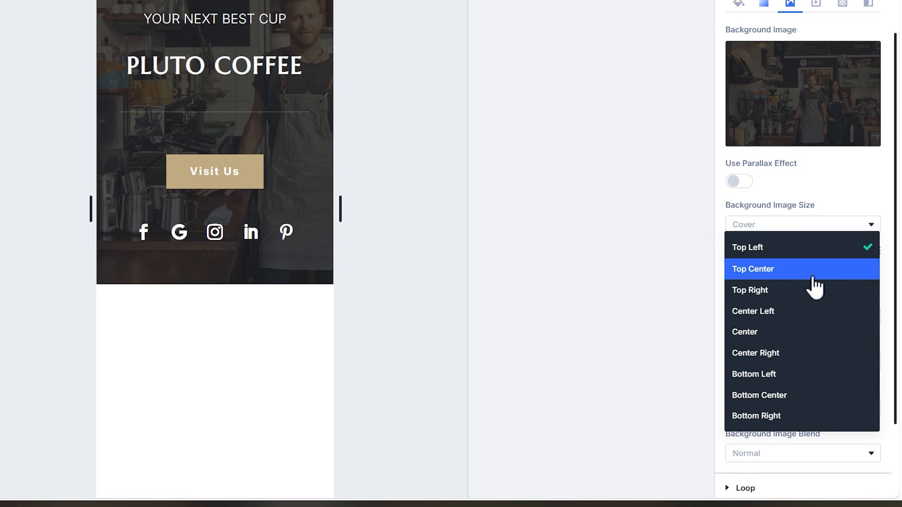